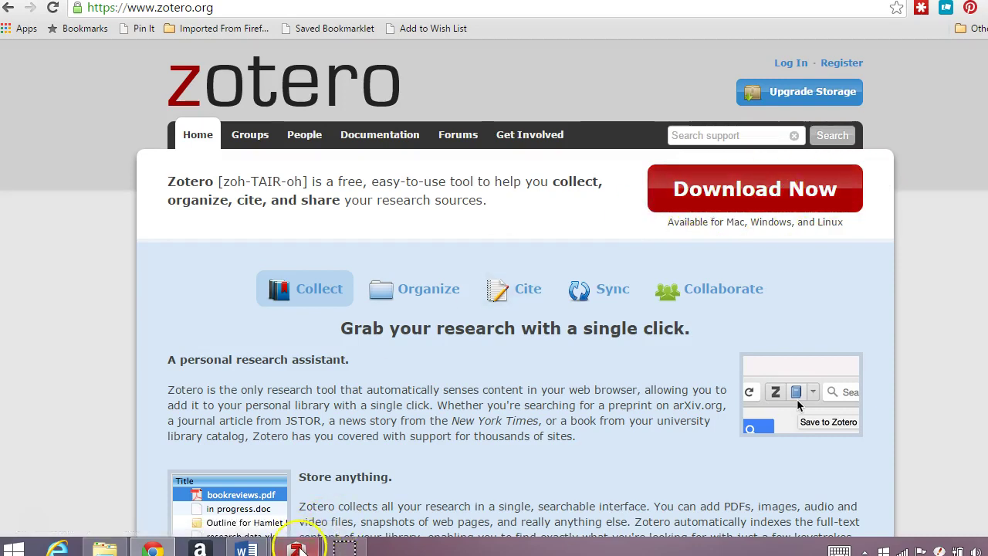
- Save the PMC article "Thyroid Eye Disease: Towards an Evidence Base for Treatment in the 21st Century" to Zotero and switch to the Zotero library
{"action": "mouse_move", "coordinate": [298, 548]}
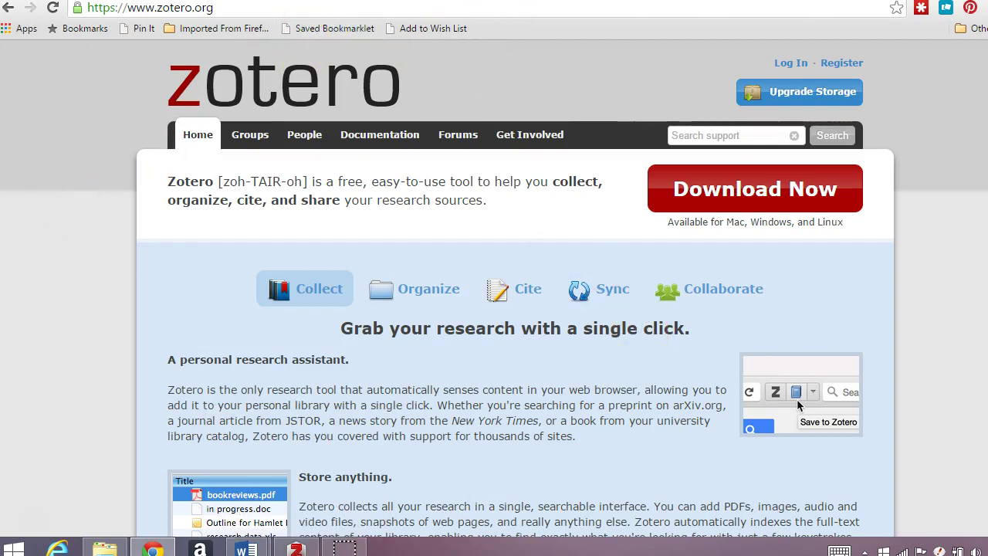
{"action": "key", "text": "ctrl+Tab"}
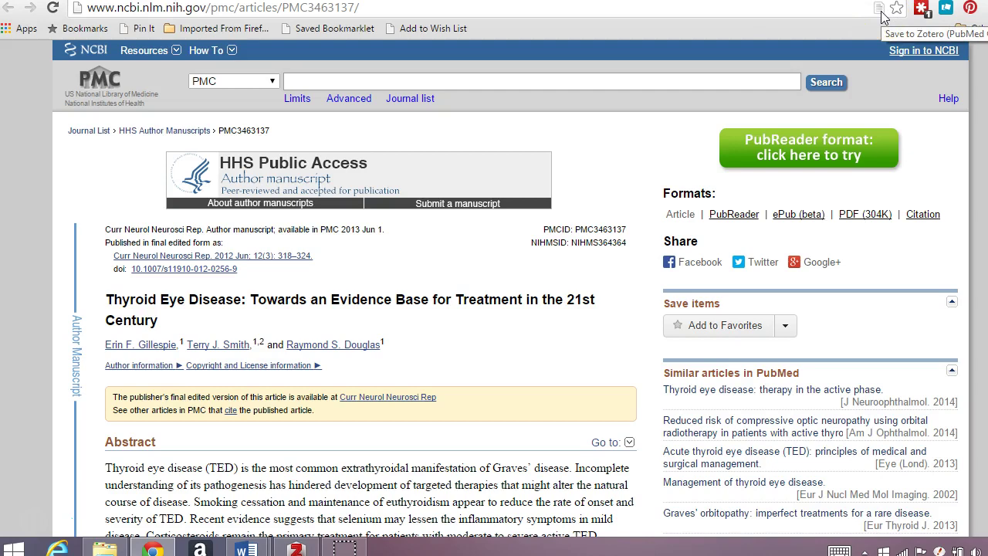
{"action": "left_click", "coordinate": [880, 11]}
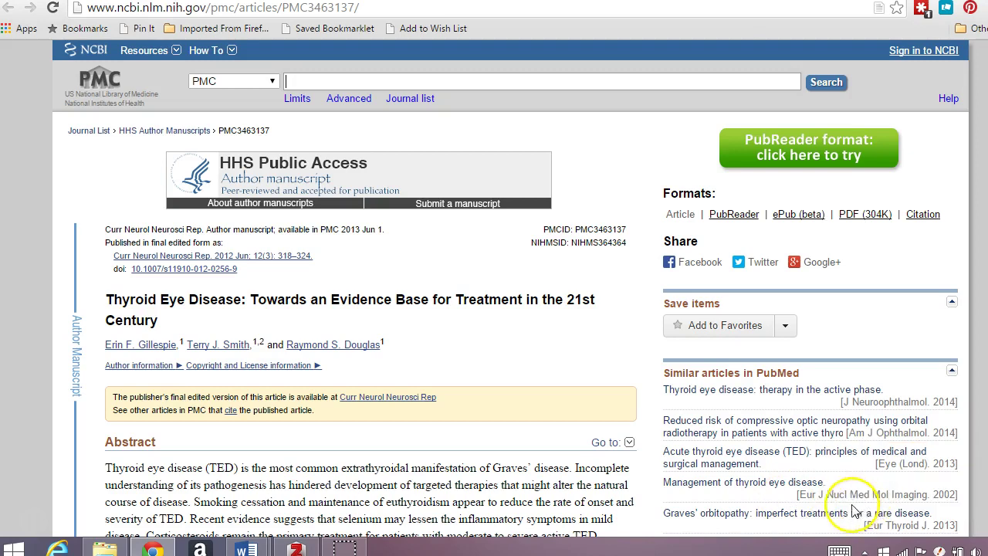
{"action": "left_click", "coordinate": [298, 548]}
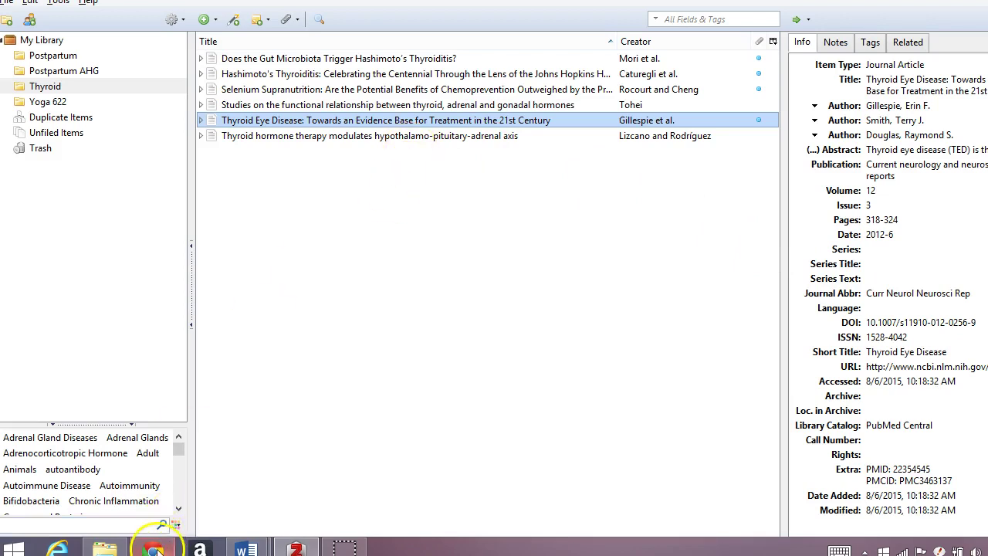
- Switch to Chrome and write "thyroid and eye disease...." in the discussion reply, followed by blank lines
{"action": "left_click", "coordinate": [153, 549]}
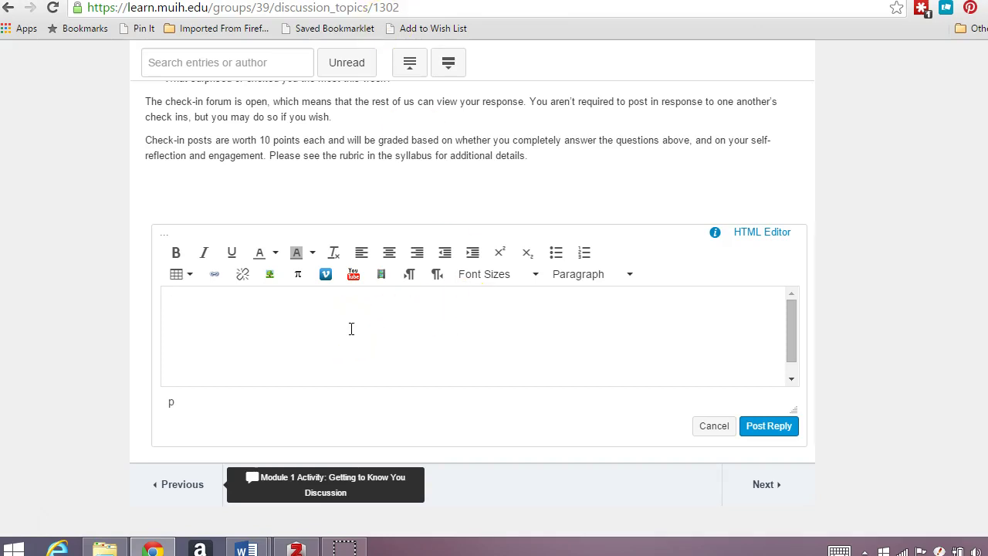
{"action": "type", "text": "thy"}
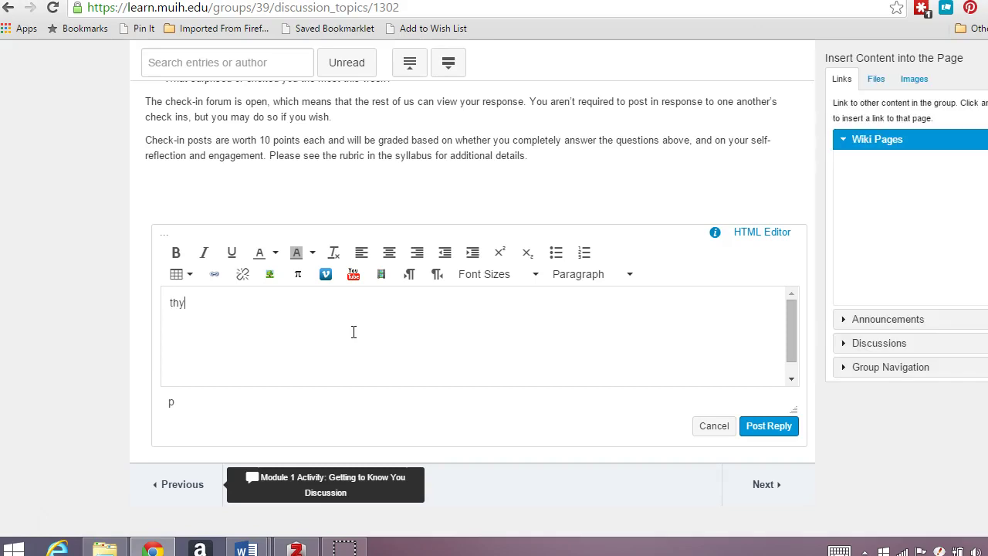
{"action": "type", "text": "roid and eye disease...."}
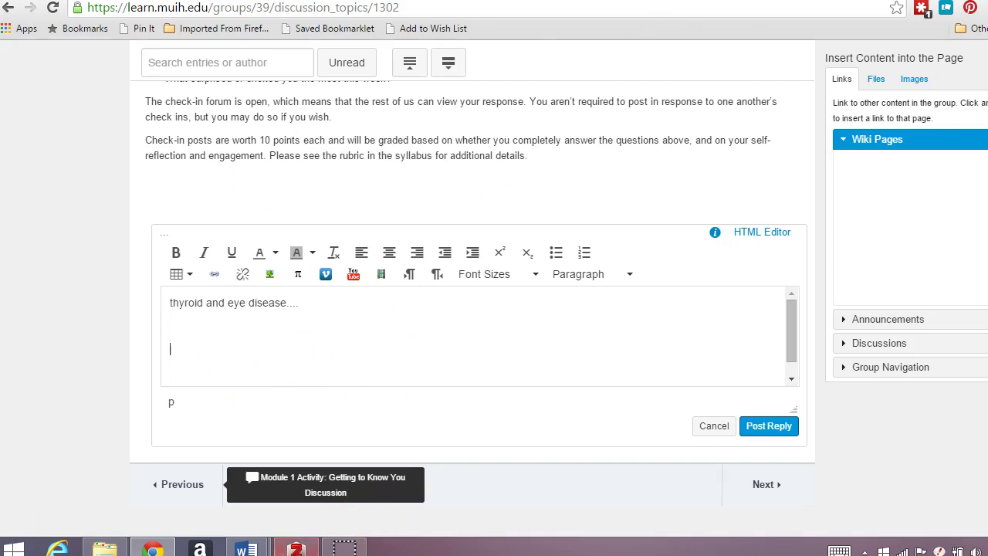
- Switch to Zotero and insert the Thyroid Eye Disease article's formatted reference below the text in the Chrome discussion reply
{"action": "left_click", "coordinate": [276, 540]}
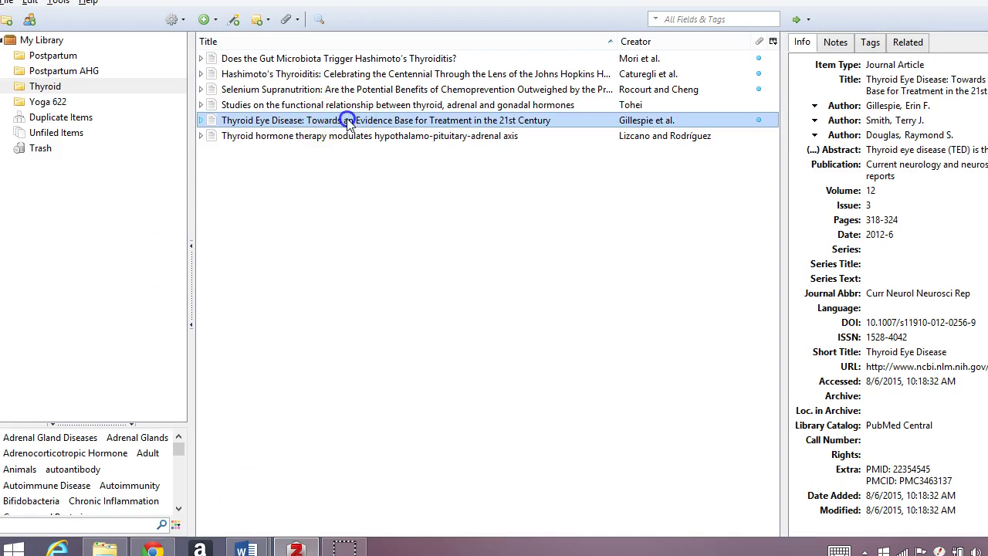
{"action": "left_click_drag", "start_coordinate": [153, 548], "coordinate": [334, 345]}
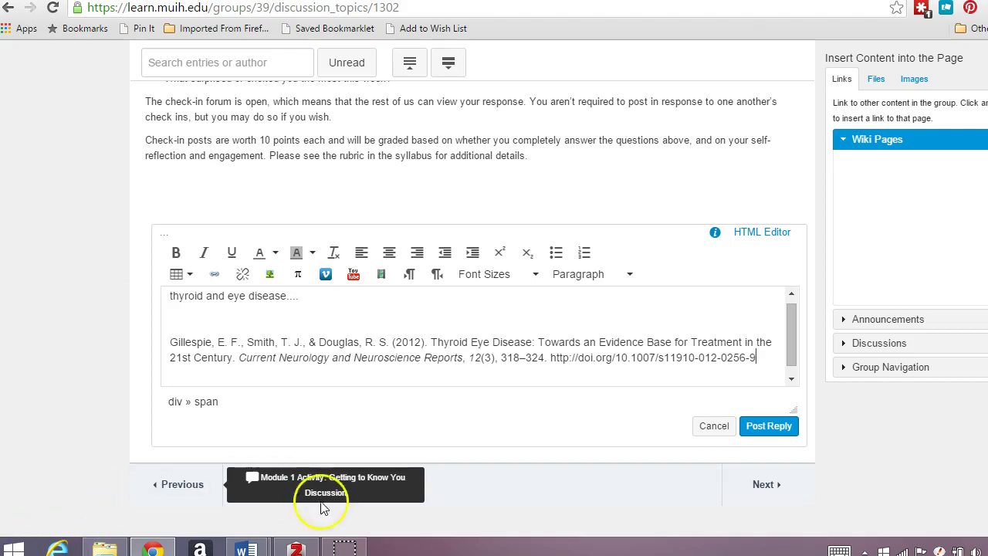
- Switch to Zotero and copy a bibliography of all items in the Thyroid collection to the clipboard in American Psychological Association 6th edition style
{"action": "mouse_move", "coordinate": [345, 547]}
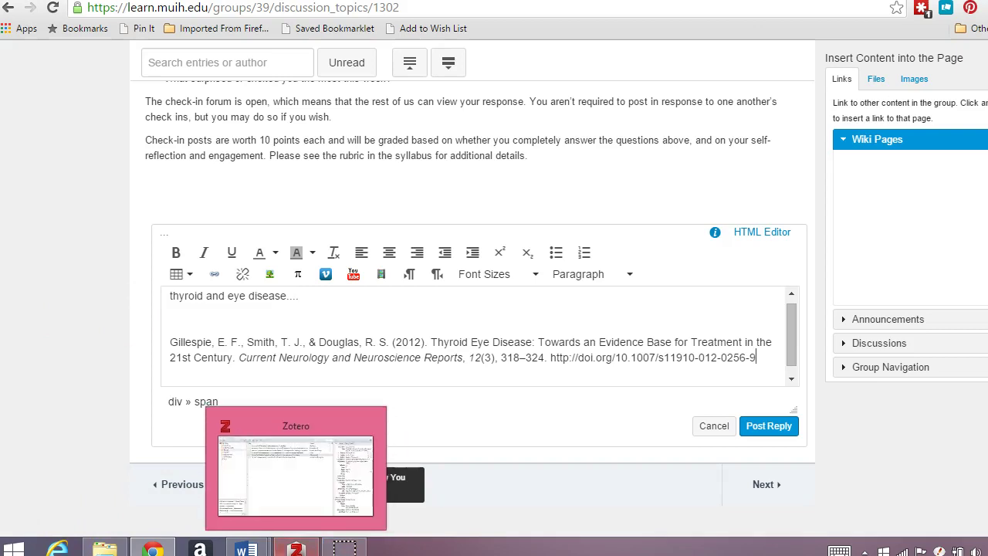
{"action": "left_click", "coordinate": [295, 549]}
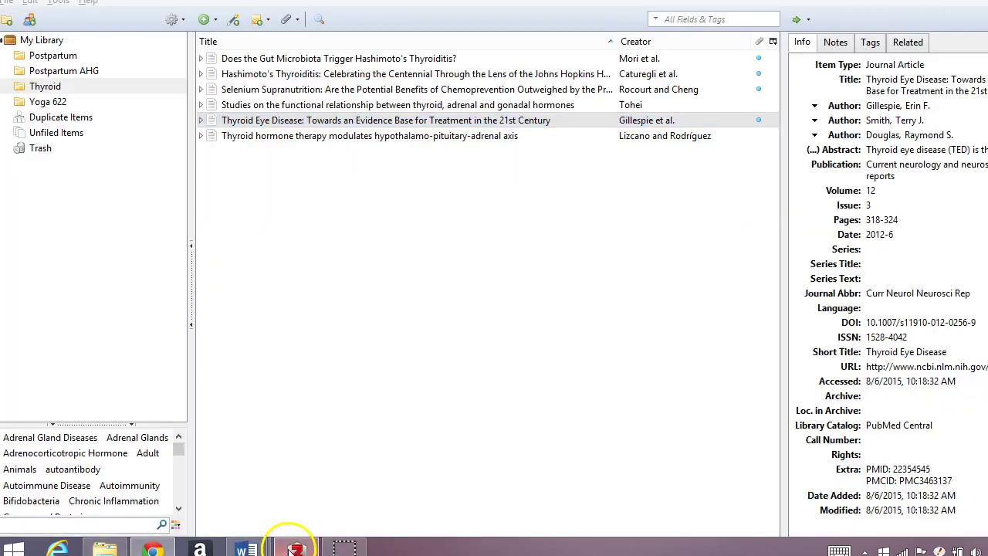
{"action": "left_click", "coordinate": [265, 475]}
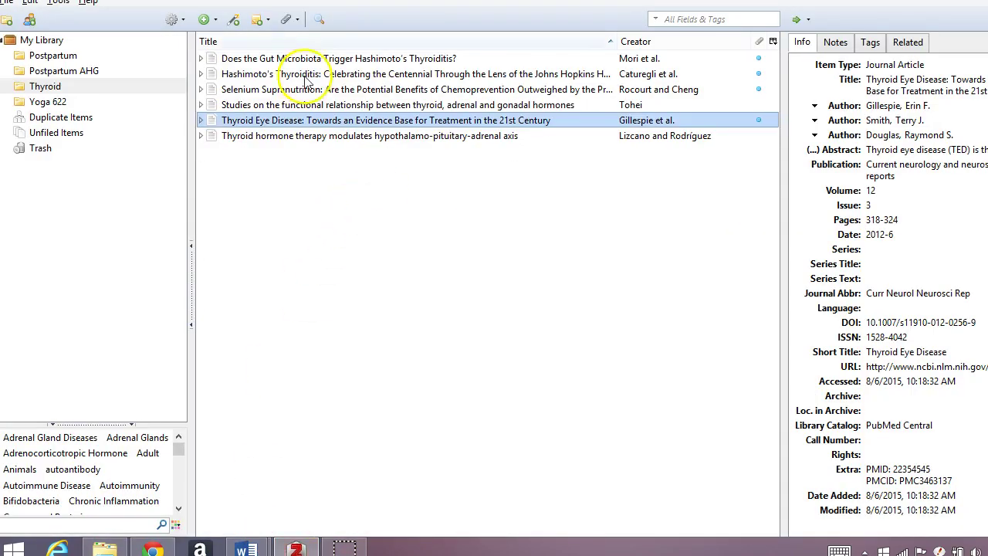
{"action": "left_click", "coordinate": [266, 58]}
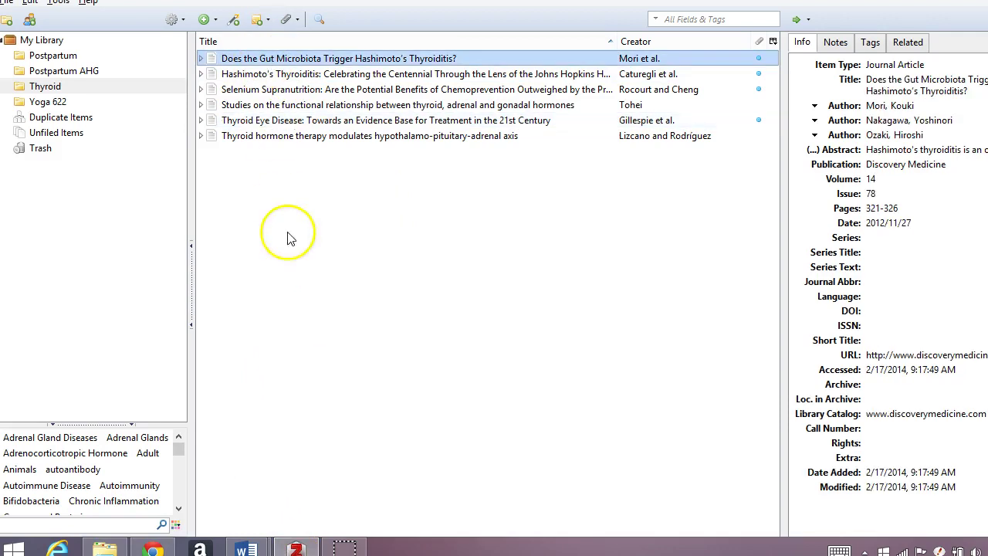
{"action": "left_click", "coordinate": [278, 137], "text": "shift"}
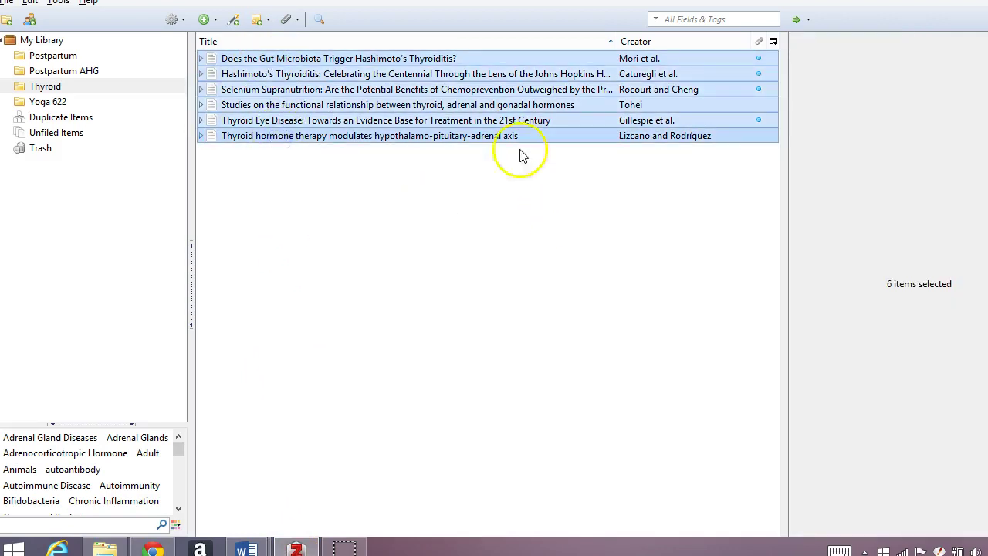
{"action": "right_click", "coordinate": [378, 105]}
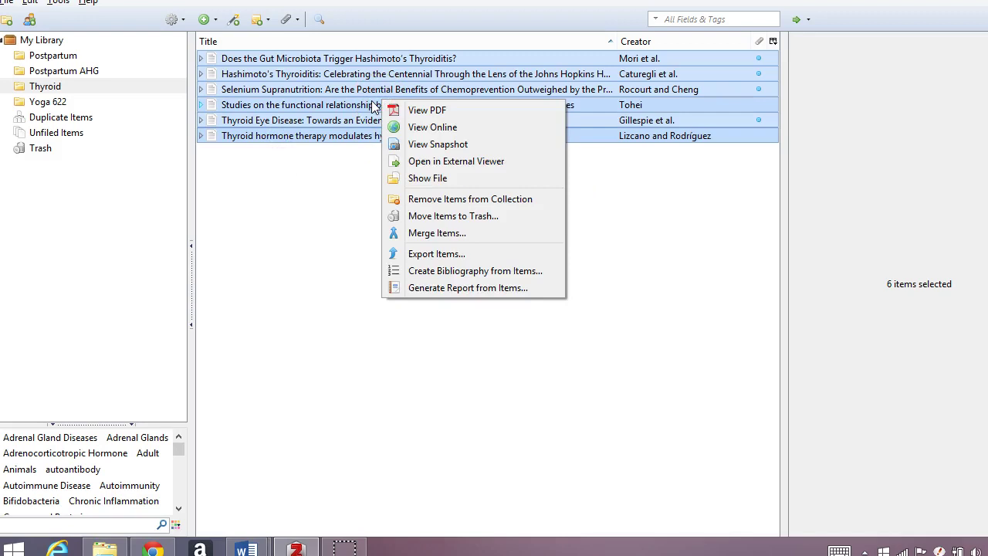
{"action": "left_click", "coordinate": [501, 270]}
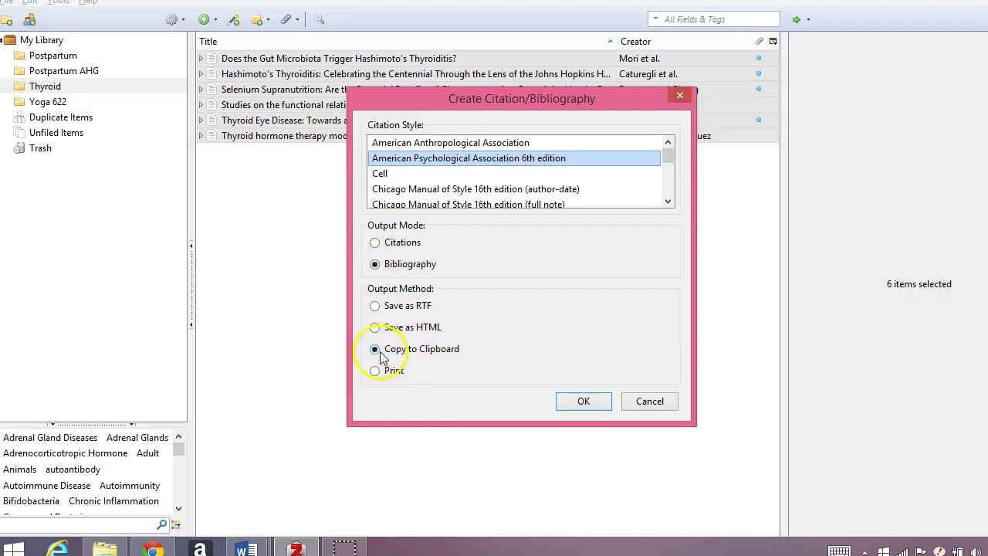
{"action": "left_click", "coordinate": [583, 401]}
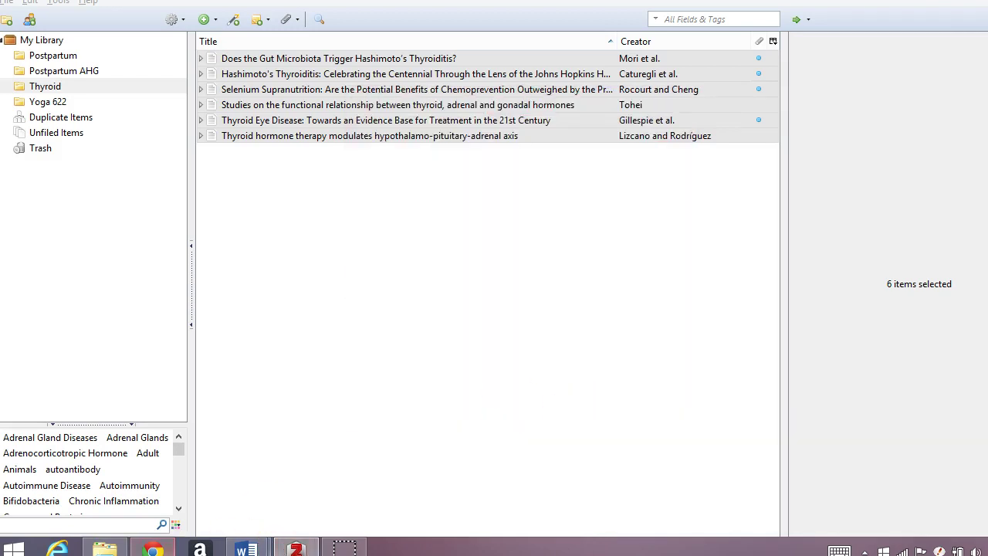
- Switch to Chrome and replace the single Thyroid Eye Disease reference in the reply with the copied bibliography
{"action": "left_click", "coordinate": [150, 547]}
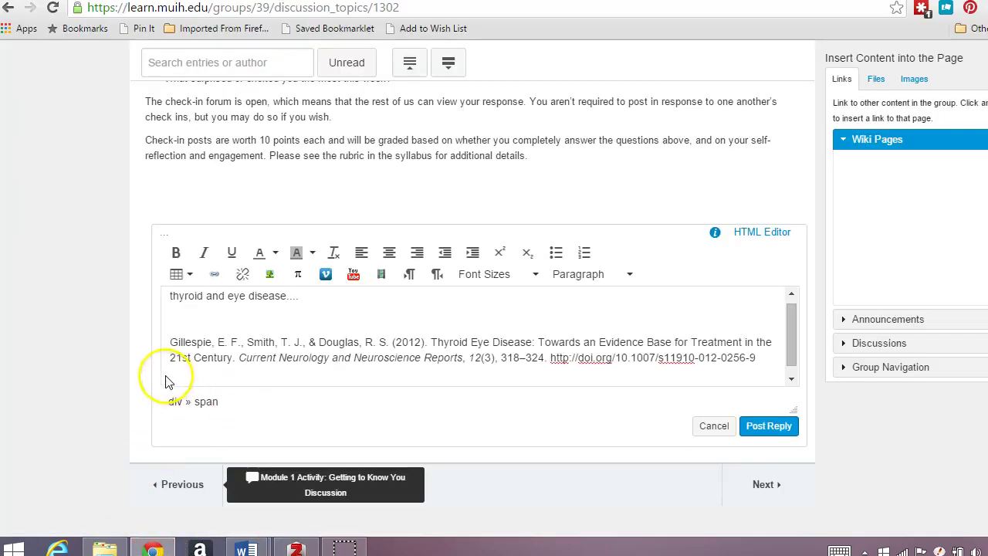
{"action": "left_click_drag", "start_coordinate": [169, 342], "coordinate": [226, 343]}
{"action": "left_click_drag", "start_coordinate": [362, 325], "coordinate": [761, 360]}
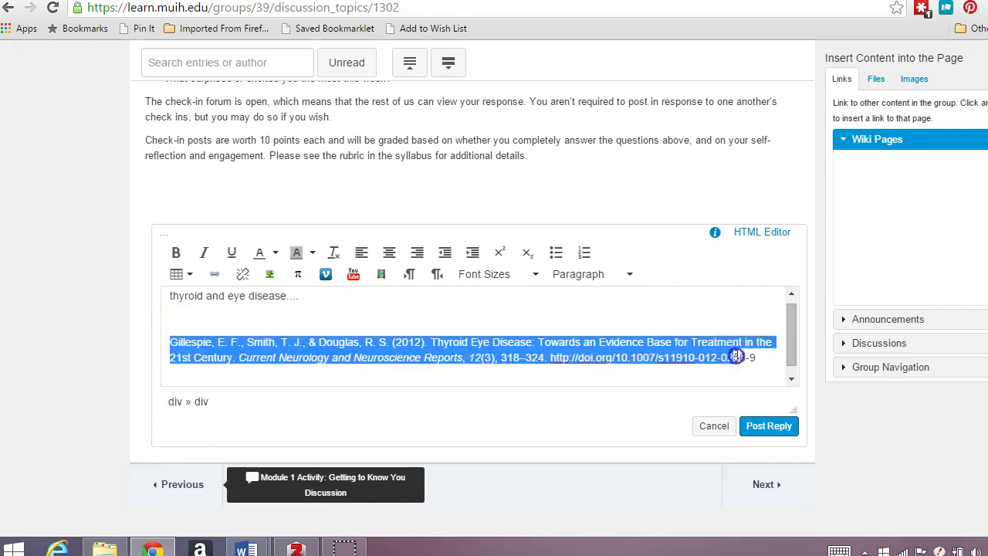
{"action": "key", "text": "BackSpace"}
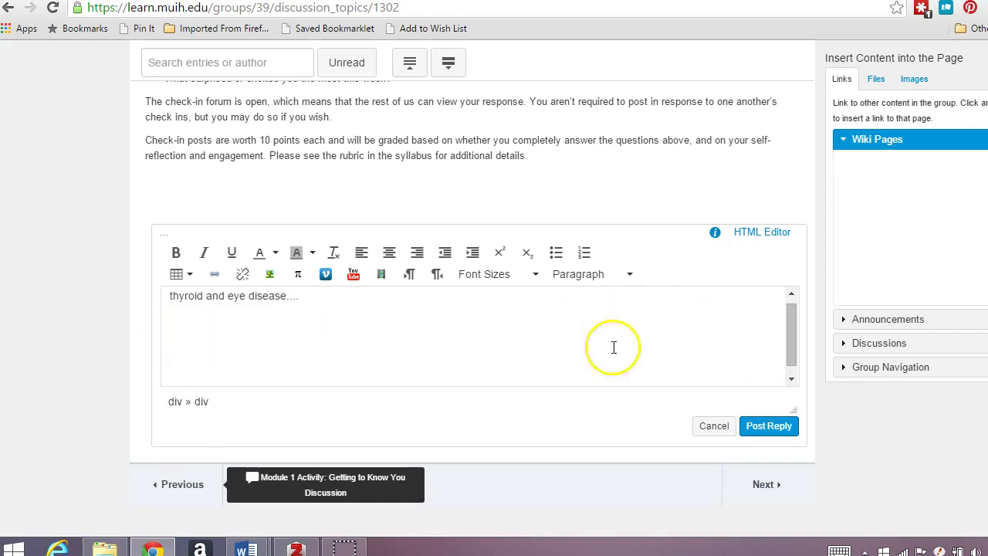
{"action": "right_click", "coordinate": [169, 341]}
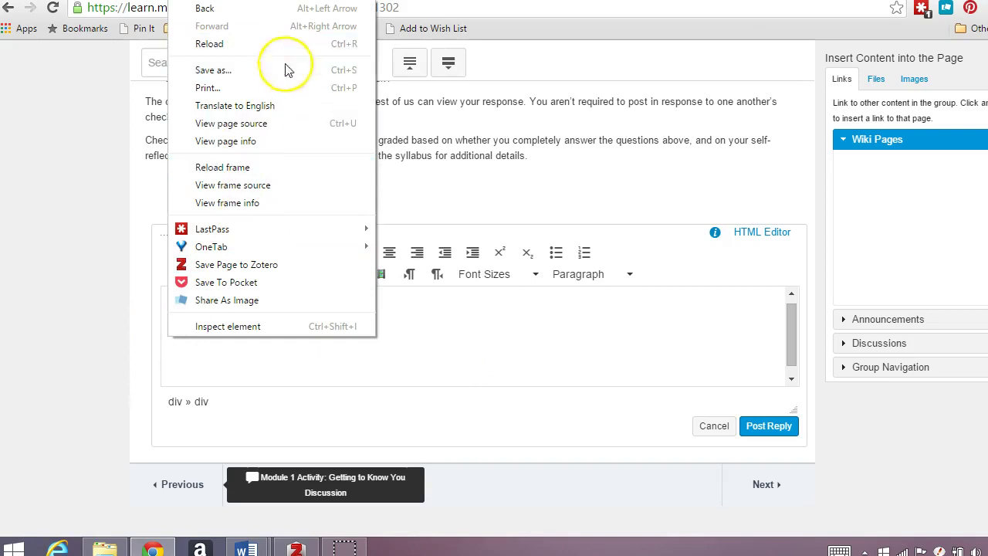
{"action": "left_click", "coordinate": [426, 354]}
{"action": "right_click", "coordinate": [426, 353]}
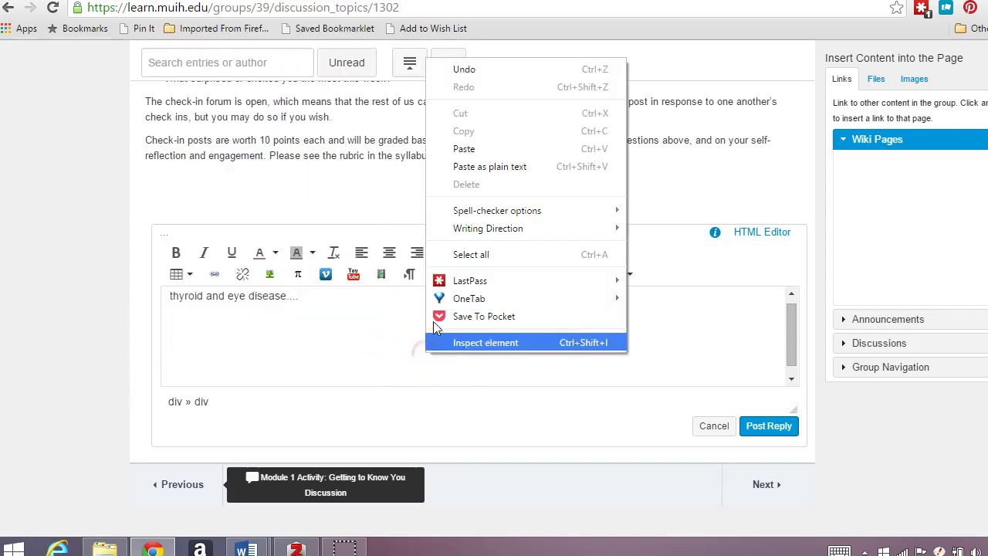
{"action": "left_click", "coordinate": [494, 147]}
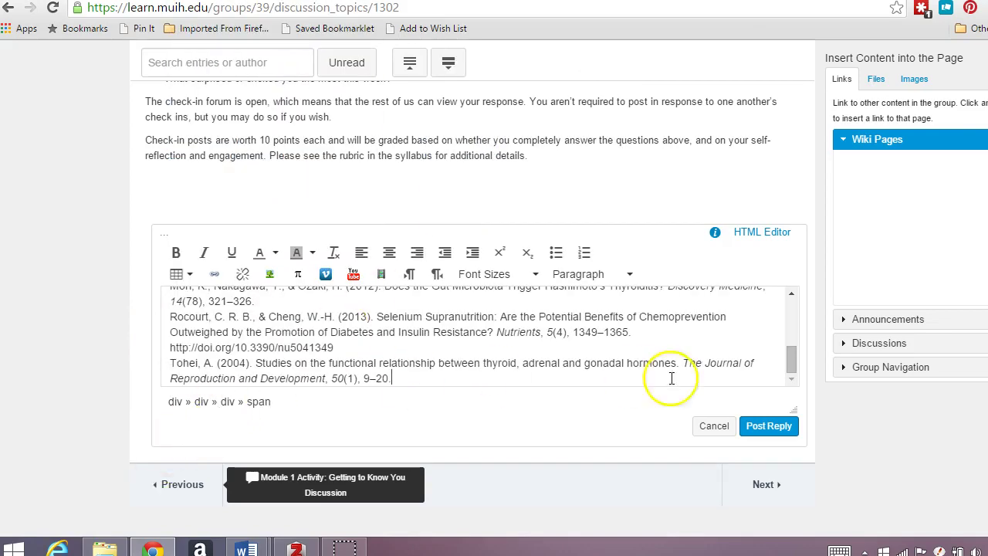
- Insert a blank line after the Hashimoto's Thyroiditis centennial, thyroid hormone therapy and Thyroid Eye Disease references in the reply
{"action": "left_click_drag", "start_coordinate": [793, 361], "coordinate": [789, 322]}
{"action": "left_click", "coordinate": [397, 347]}
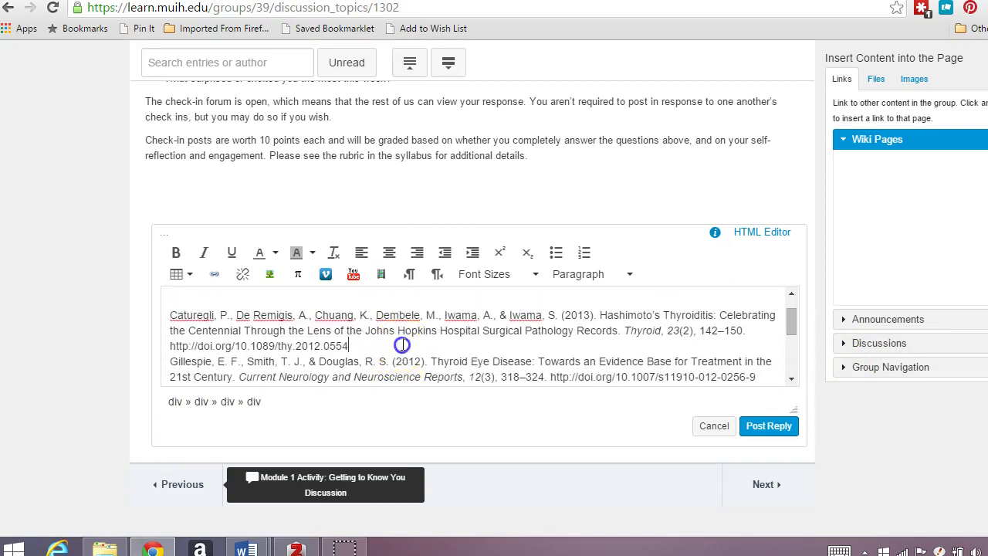
{"action": "key", "text": "Return"}
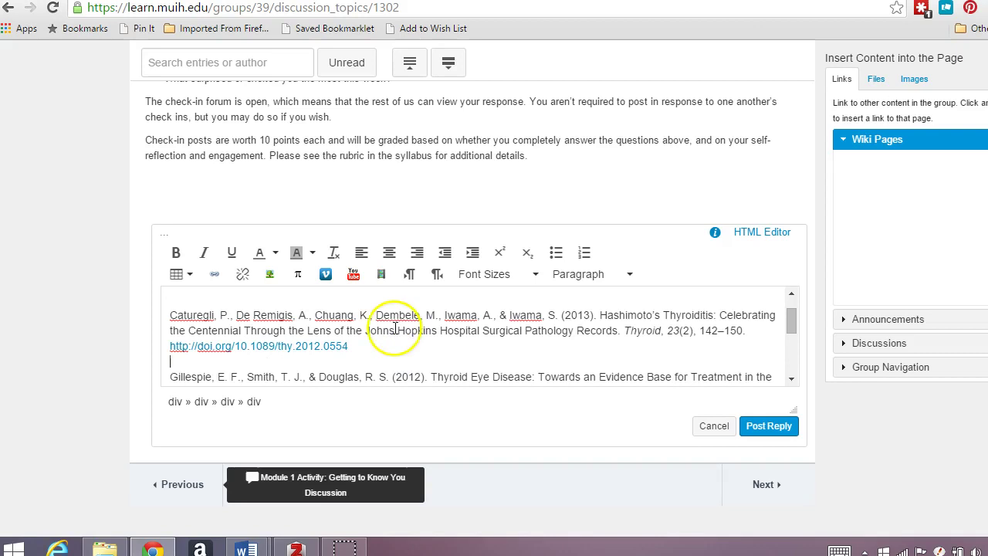
{"action": "scroll", "coordinate": [396, 329], "scroll_direction": "down", "scroll_amount": 1}
{"action": "left_click", "coordinate": [330, 348]}
{"action": "key", "text": "Return"}
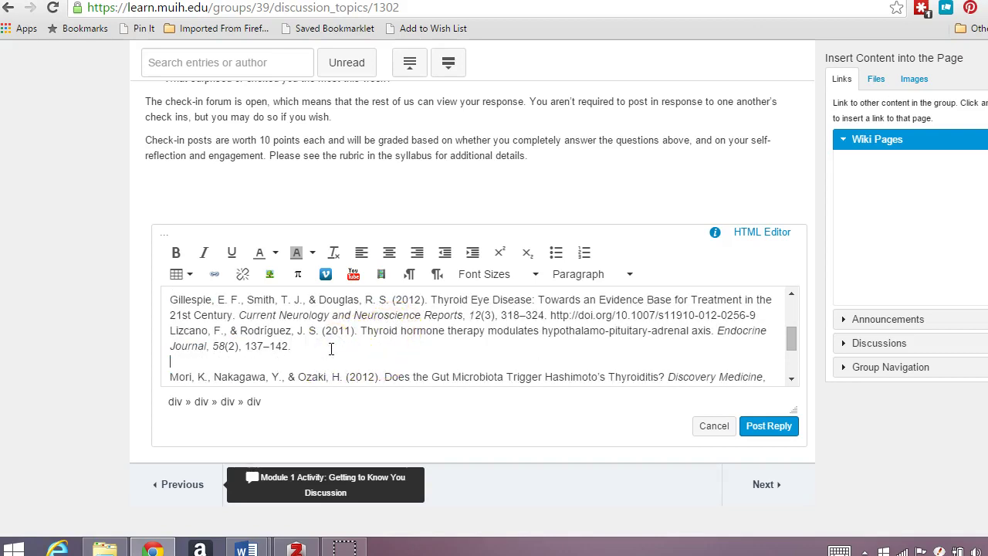
{"action": "left_click", "coordinate": [763, 315]}
{"action": "key", "text": "Return"}
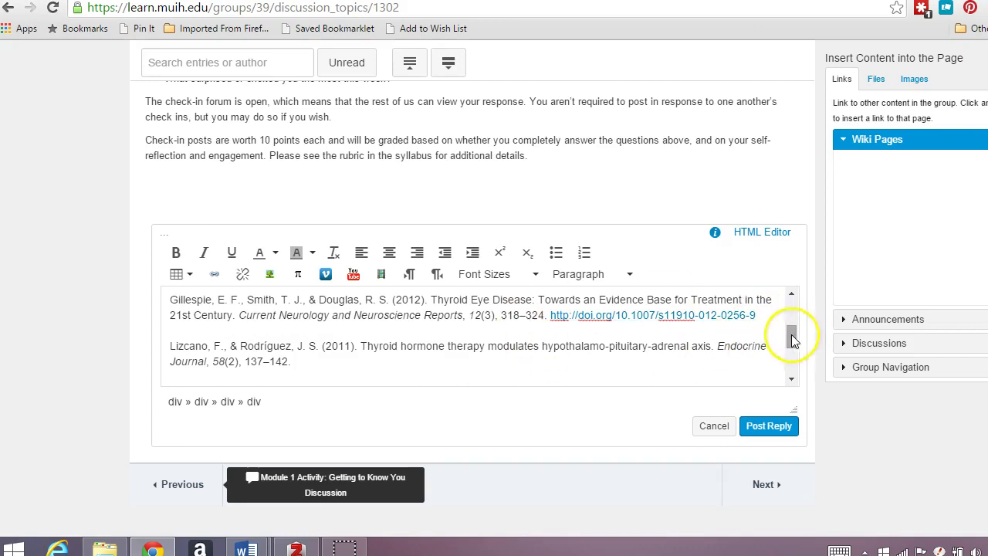
- Insert a blank line after the Gut Microbiota and Selenium Supranutrition references in the reply
{"action": "scroll", "coordinate": [792, 338], "scroll_direction": "down", "scroll_amount": 2}
{"action": "left_click", "coordinate": [329, 349]}
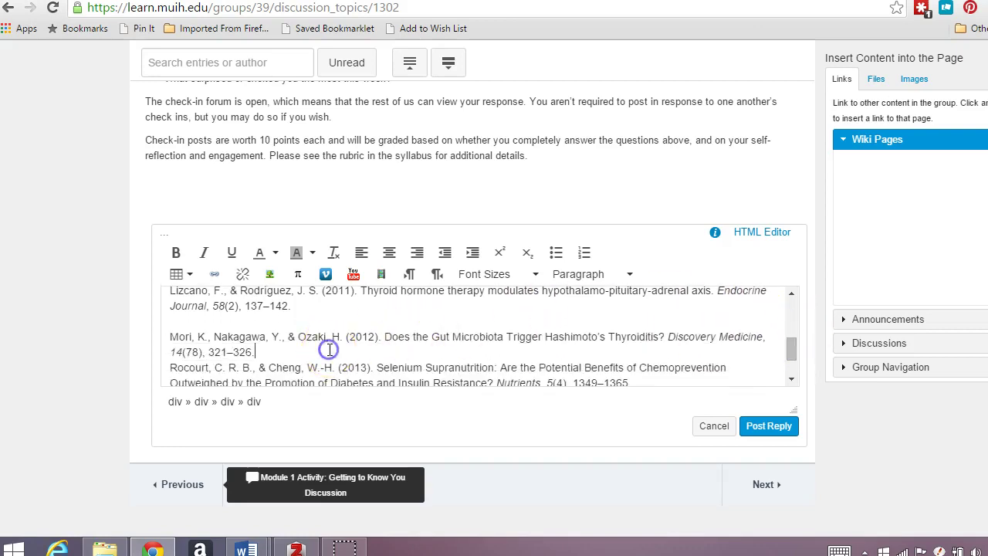
{"action": "key", "text": "Return"}
{"action": "scroll", "coordinate": [329, 349], "scroll_direction": "down", "scroll_amount": 2}
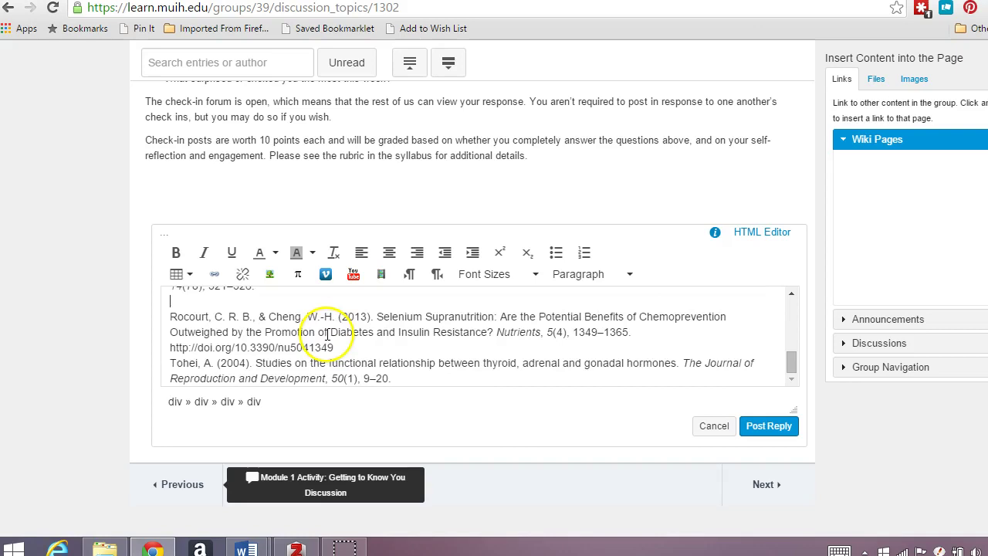
{"action": "left_click", "coordinate": [358, 344]}
{"action": "key", "text": "Return"}
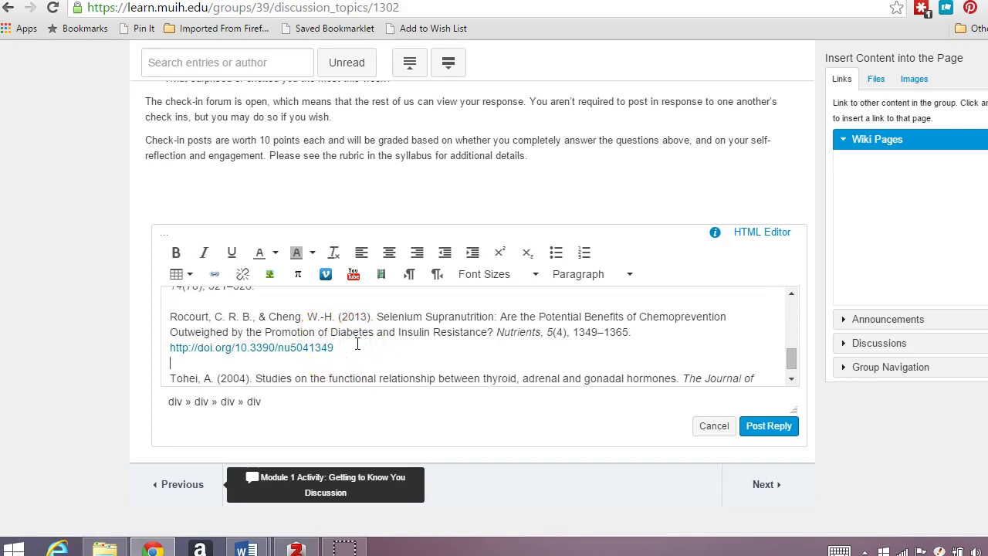
{"action": "scroll", "coordinate": [386, 367], "scroll_direction": "down", "scroll_amount": 1}
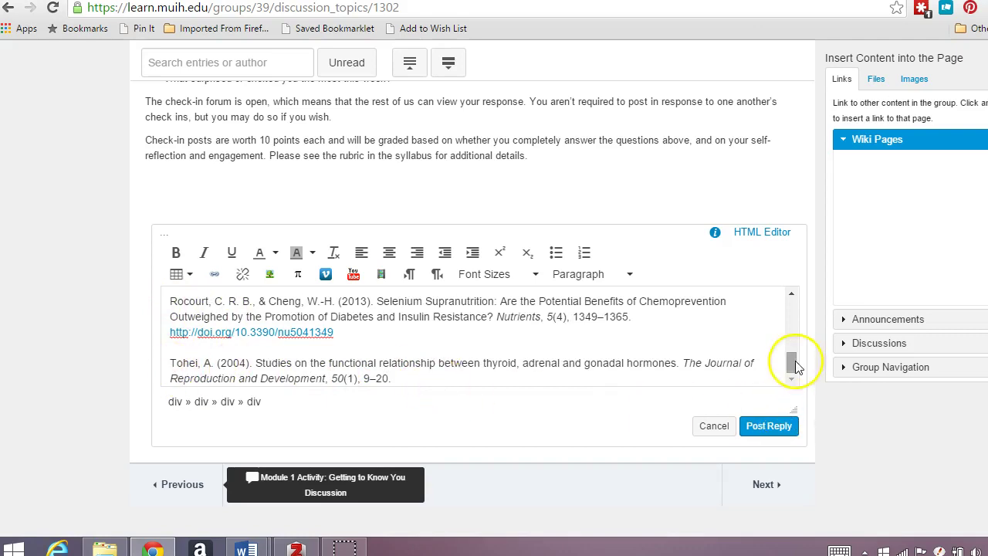
{"action": "left_click_drag", "start_coordinate": [792, 363], "coordinate": [791, 306]}
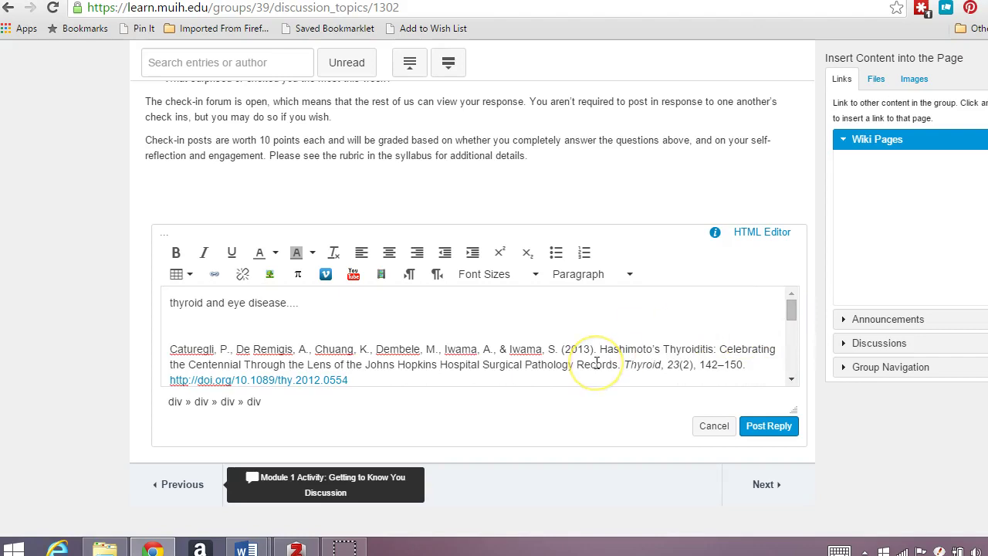